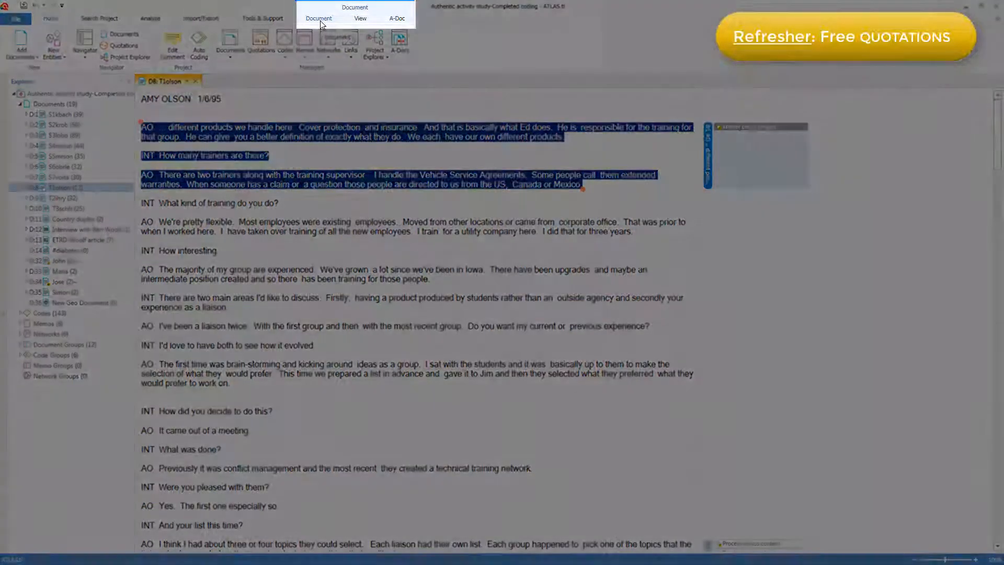
Step: Create free quotations from the answers beginning "We're pretty flexible" and "The majority of my group are experienced"
left_click(320, 20)
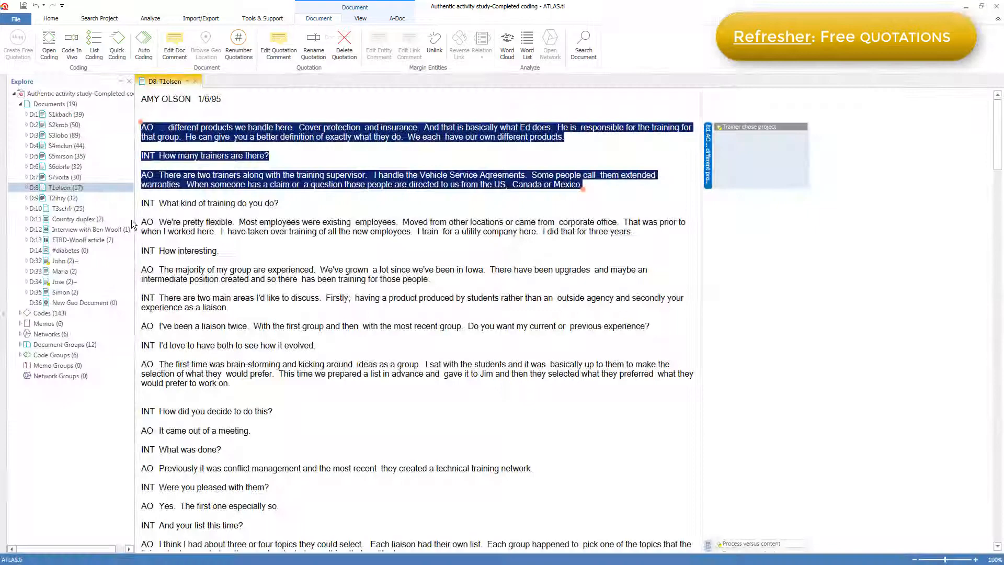
left_click_drag(159, 222, 633, 233)
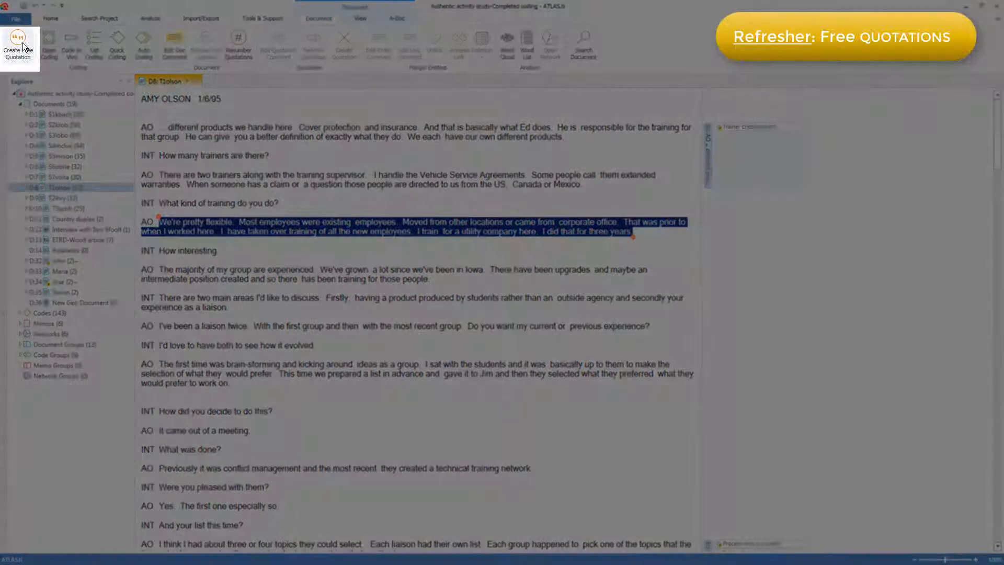
left_click(23, 42)
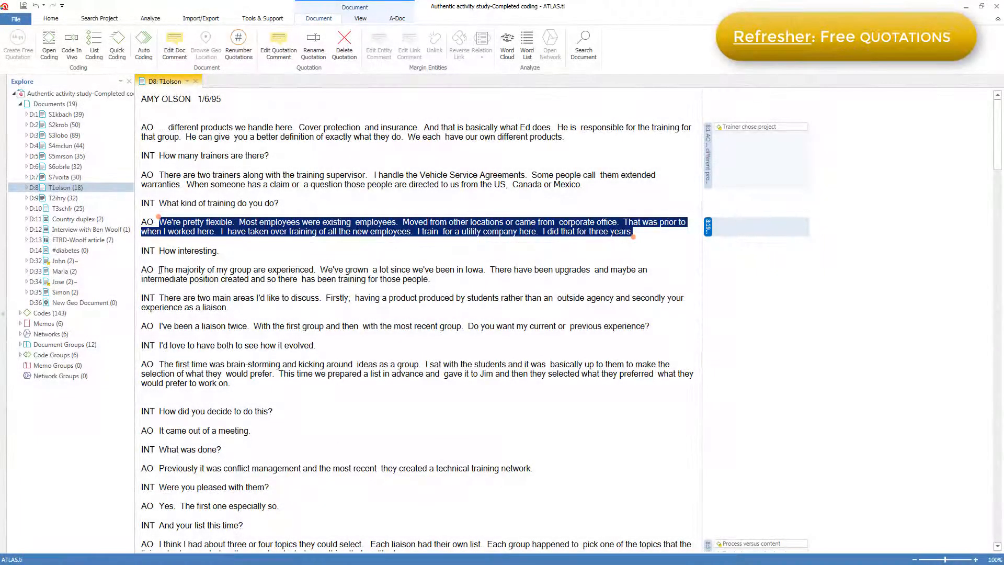
left_click_drag(159, 270, 430, 282)
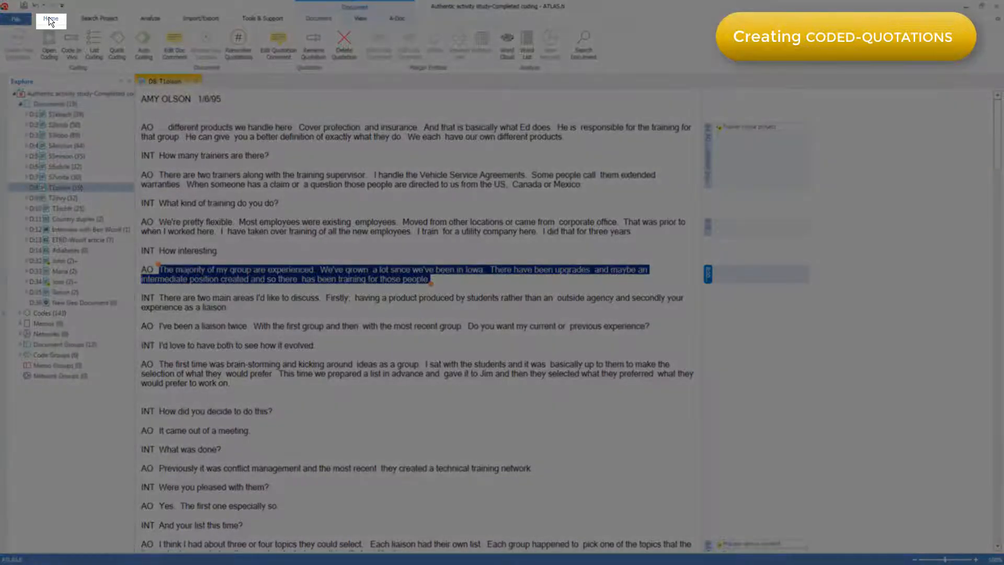
Step: Show the Codes browser and dock it on the other side of the interview, separate from the project explorer
left_click(51, 21)
left_click(83, 56)
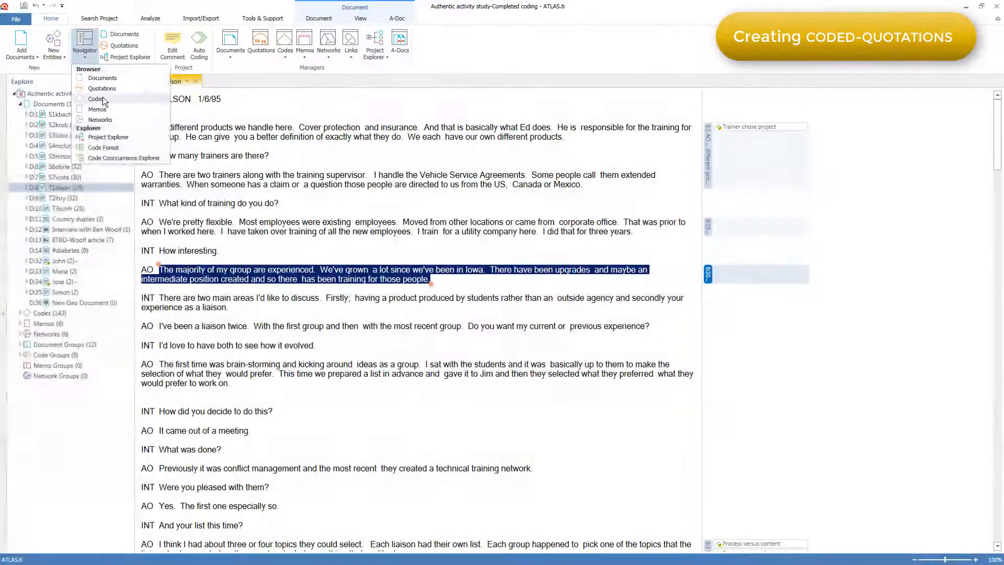
left_click(96, 99)
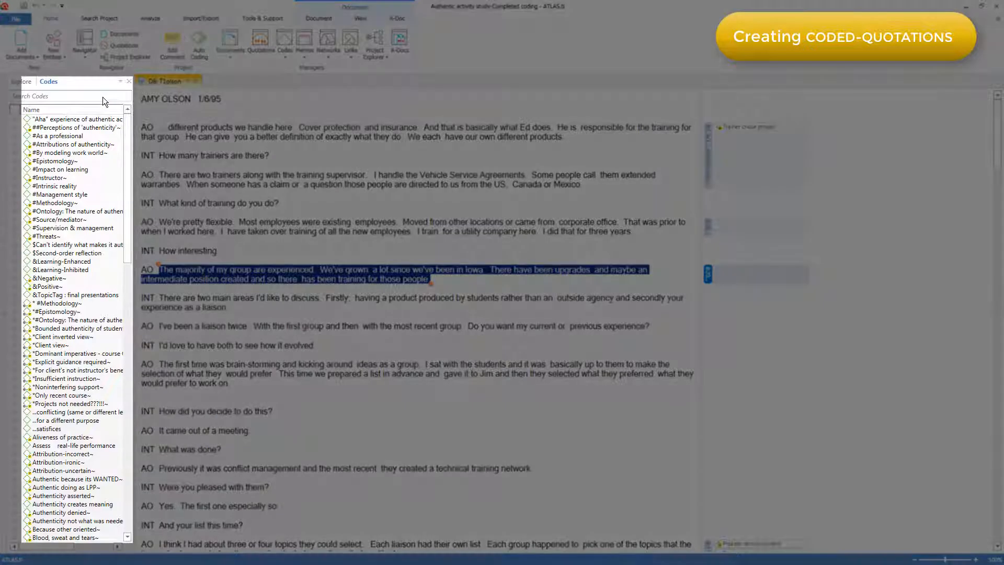
left_click(122, 83)
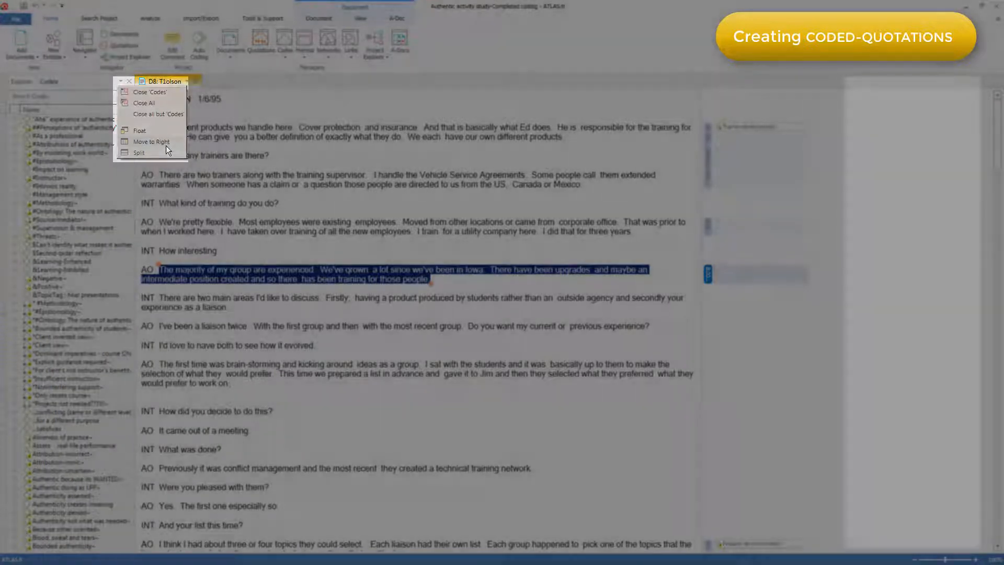
left_click(165, 144)
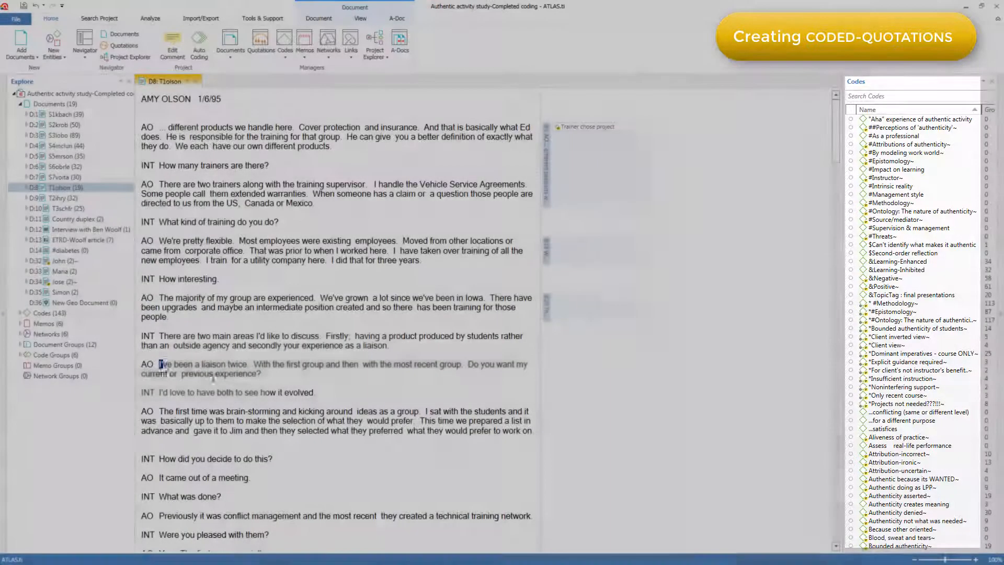
Step: Code the answer beginning "I've been a liaison twice" with the existing code Because other oriented
left_click_drag(159, 364, 261, 374)
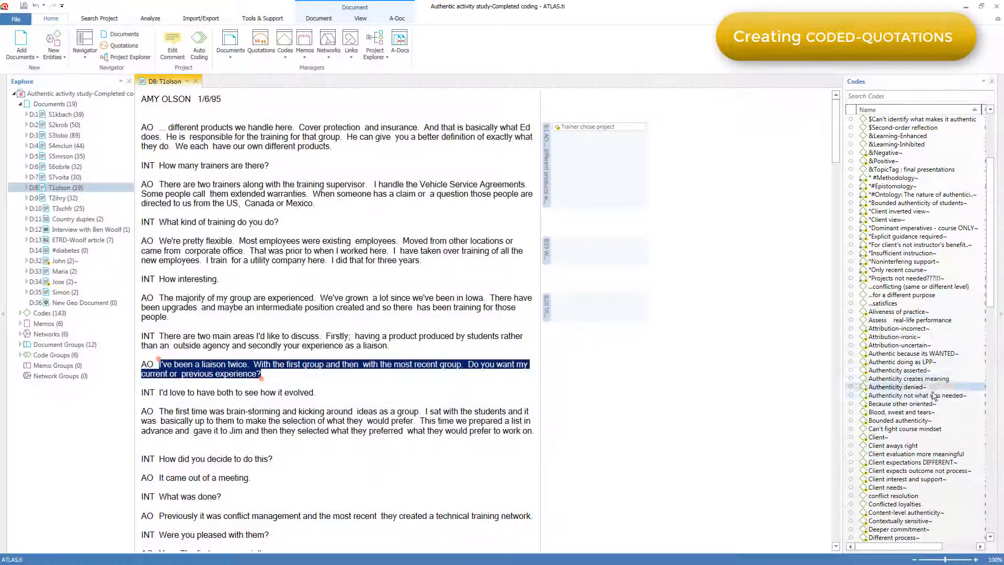
scroll(852, 403, "down", 5)
left_click_drag(851, 403, 518, 372)
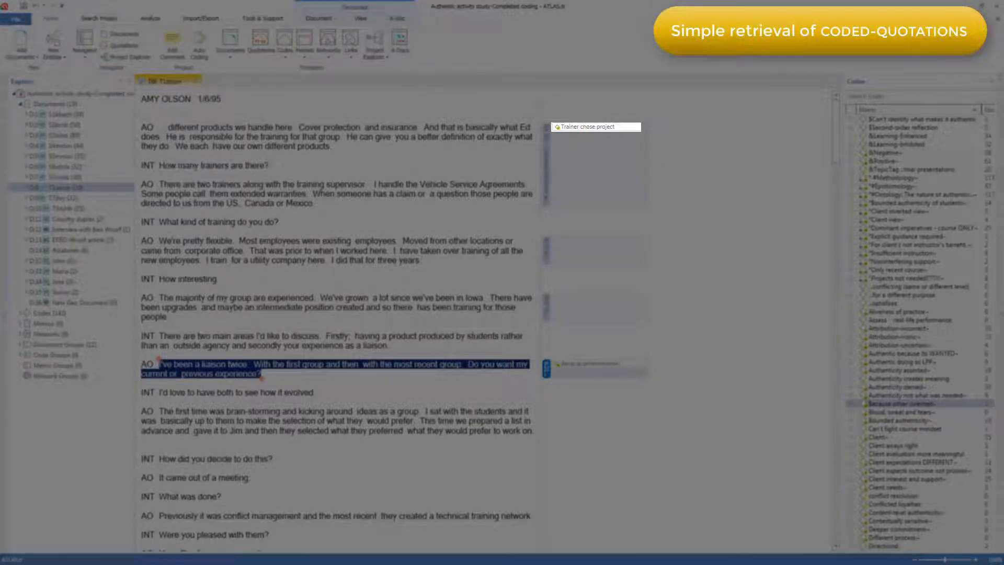
Step: List the quotations coded Trainer chose project and view the first four in their documents
left_click(601, 126)
right_click(615, 127)
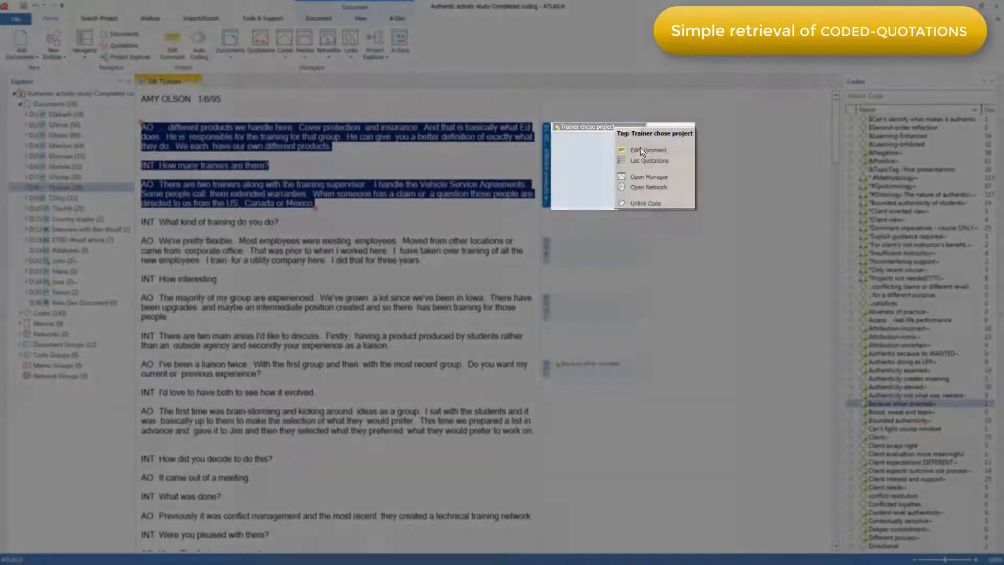
left_click(647, 160)
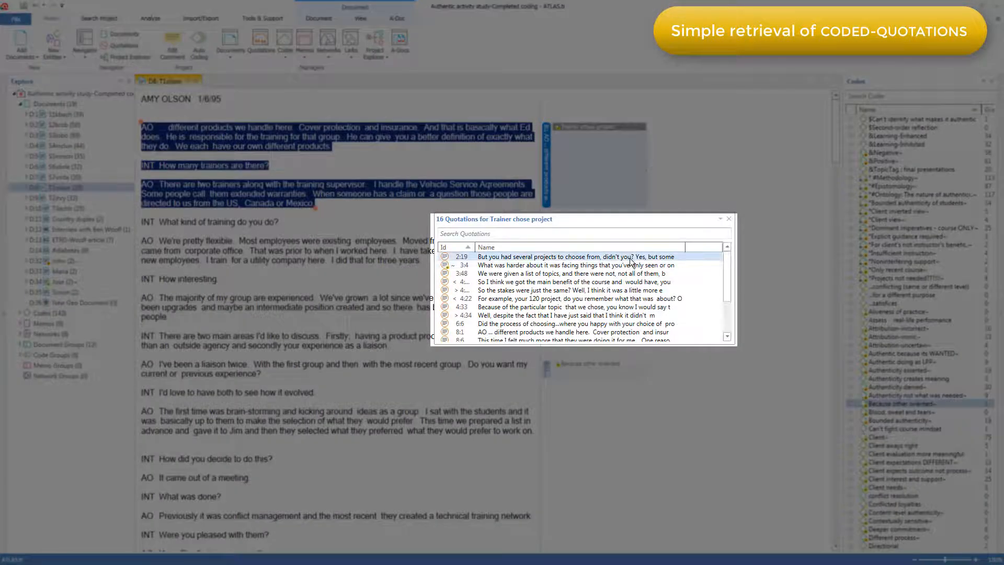
left_click(631, 257)
left_click(623, 265)
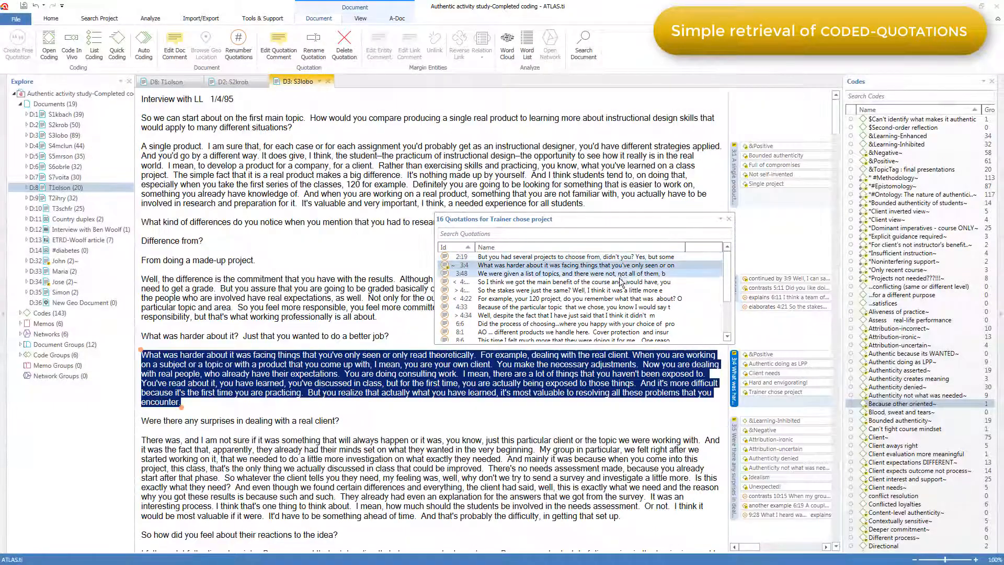
left_click(619, 275)
left_click(621, 282)
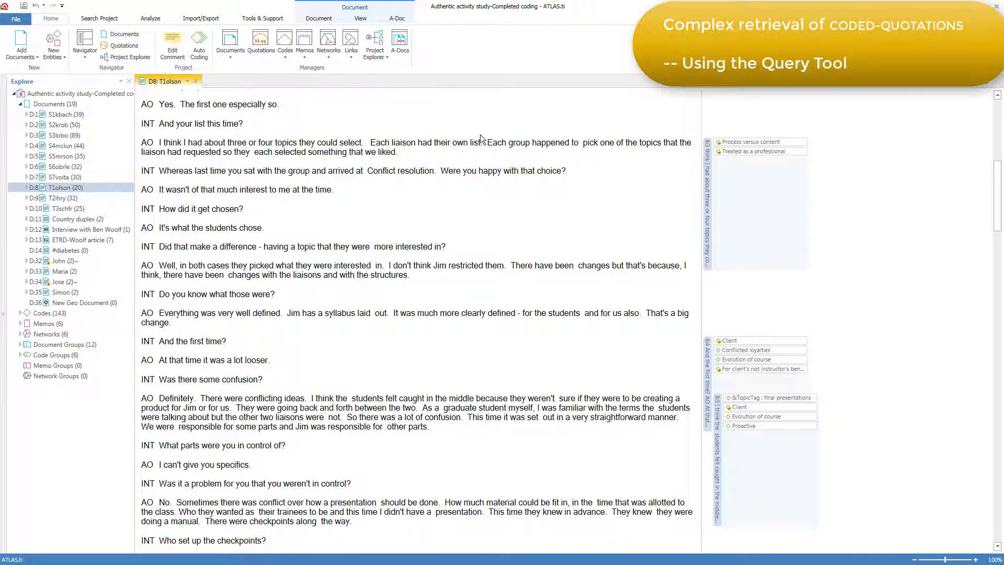
Step: Open the query of the smart code *Dominant imperatives - course ONLY from the Code Manager
left_click(288, 41)
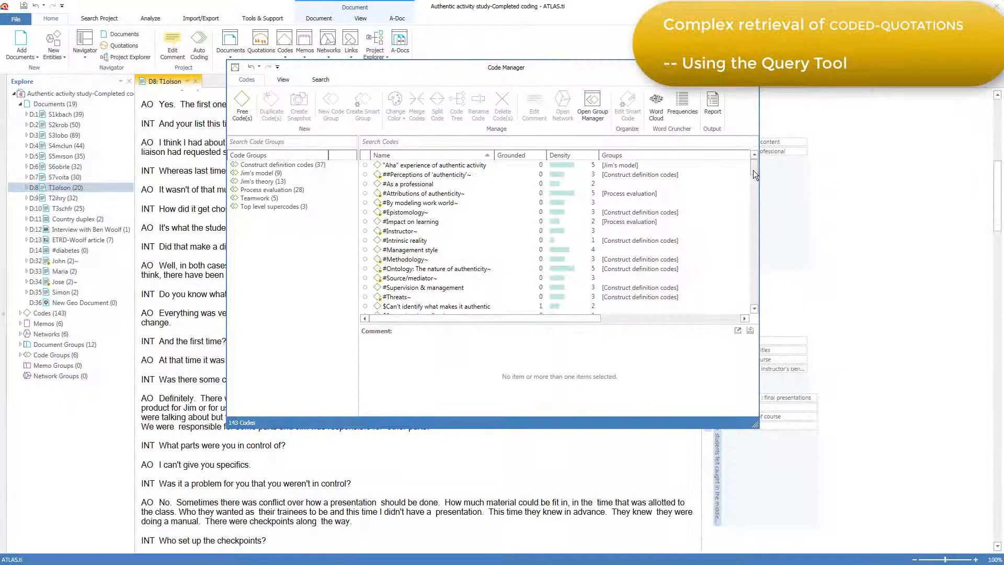
left_click_drag(753, 171, 754, 191)
left_click(478, 241)
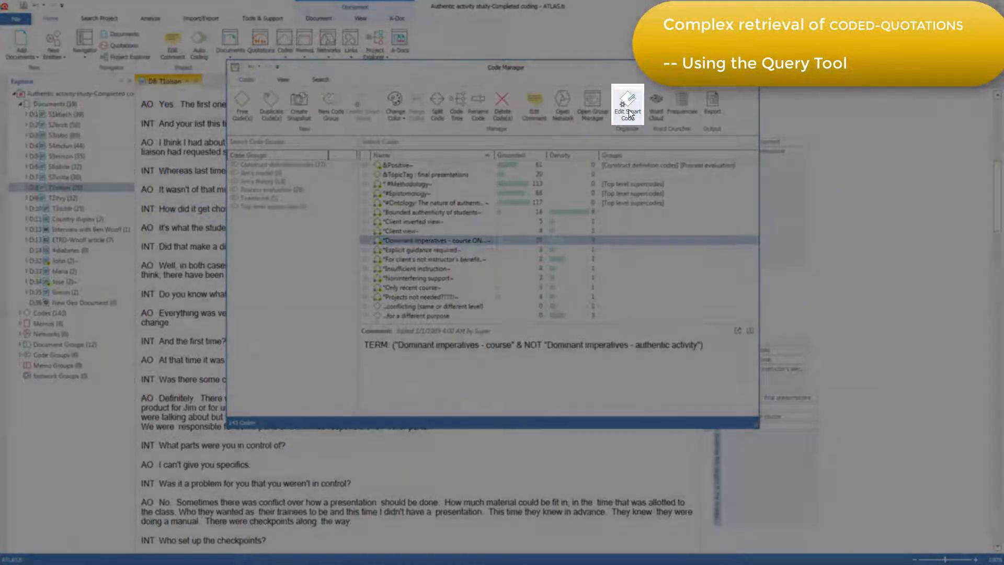
left_click(629, 114)
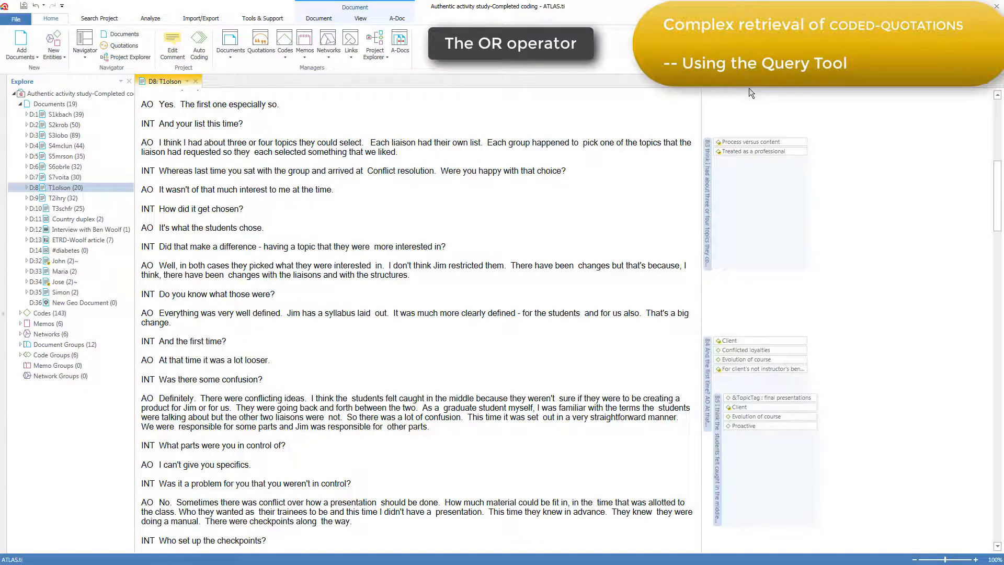
Step: Compare the quotations coded Process versus content and Conflicted loyalties, selecting them by code and by quotation
left_click(775, 142)
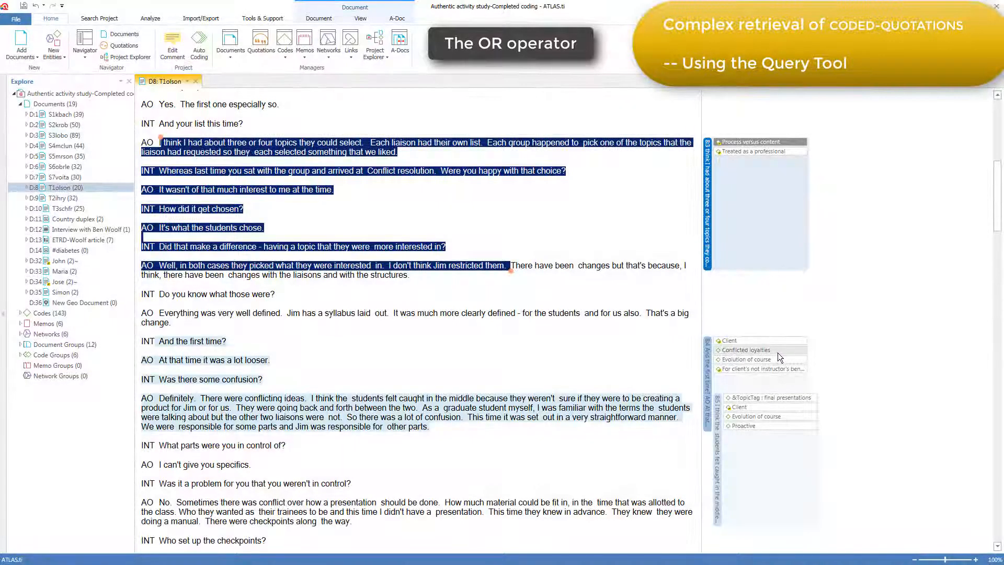
left_click(778, 351)
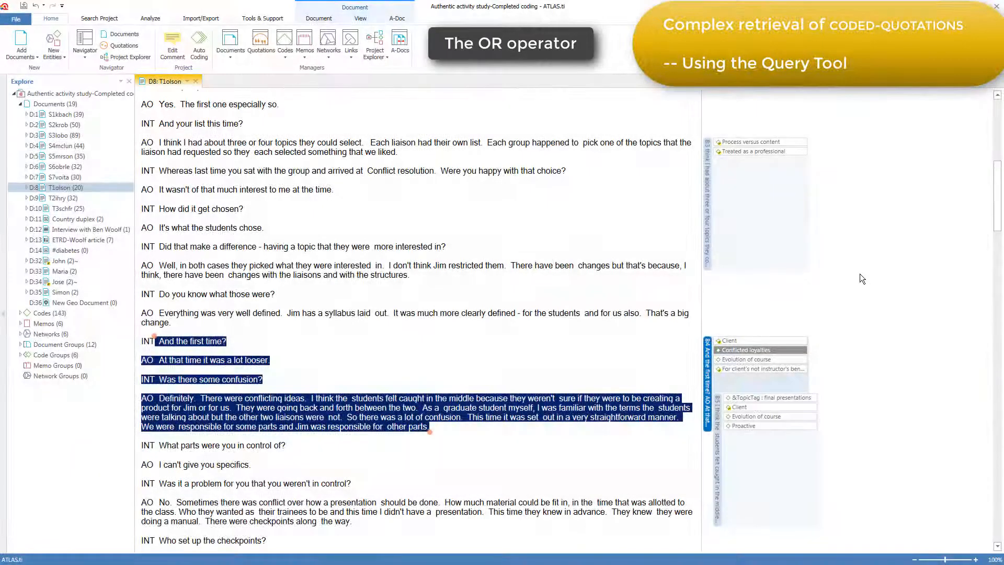
left_click(707, 230)
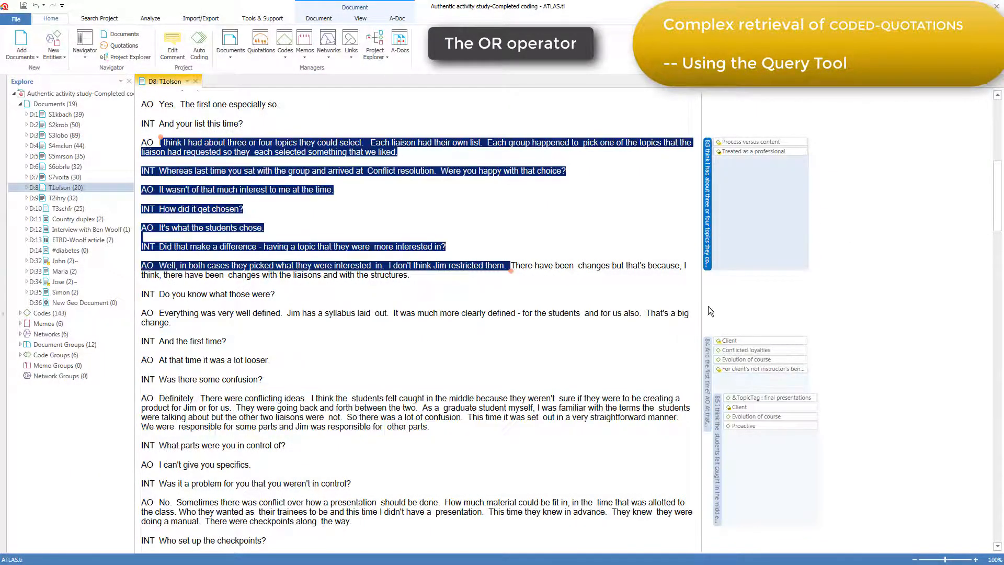
left_click(708, 346)
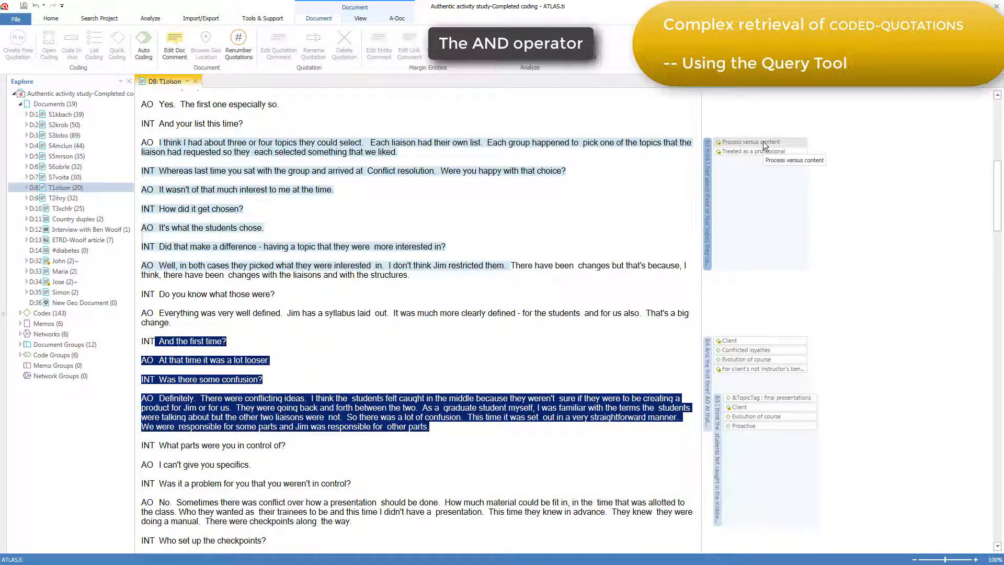
Step: Highlight the passages coded Process versus content, Conflicted loyalties and Treated as a professional in the margin
left_click(763, 142)
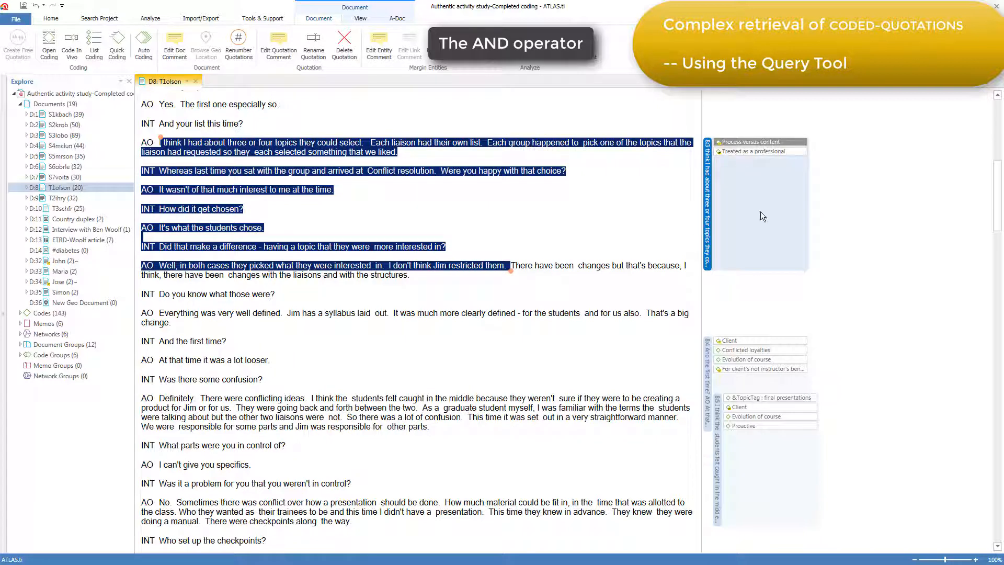
left_click(773, 350)
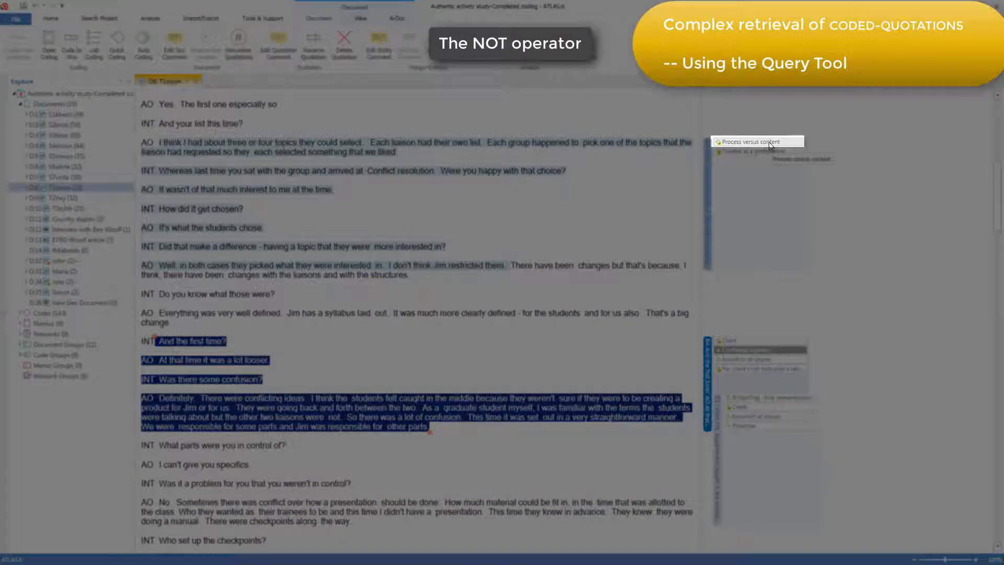
left_click(769, 143)
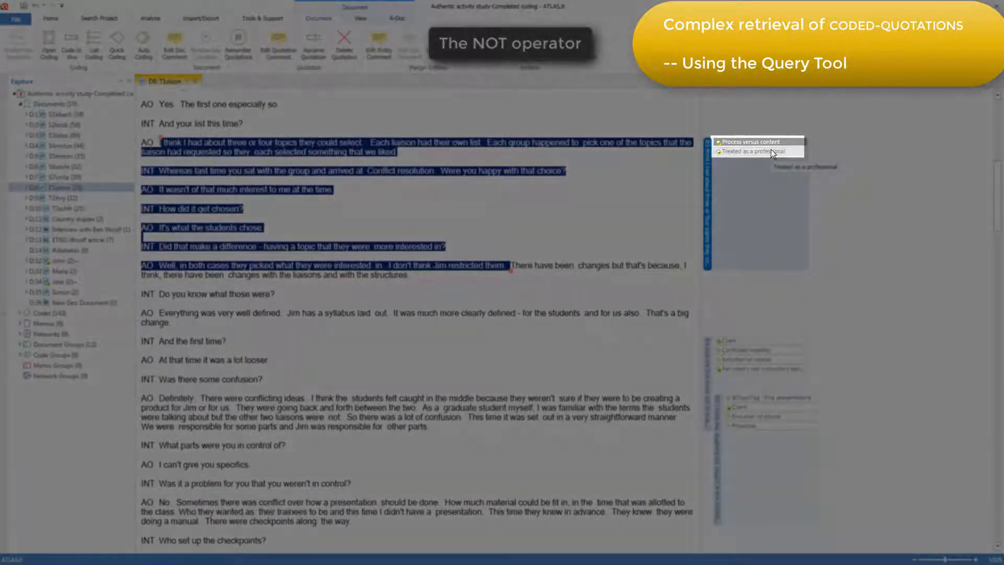
left_click(771, 151)
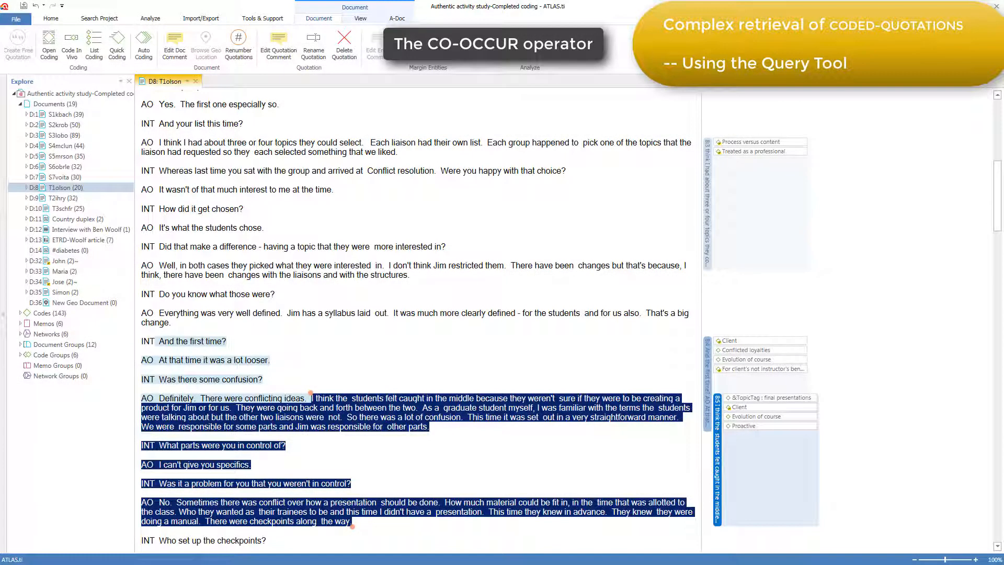
Step: Examine the overlapping quotations coded Conflicted loyalties and Proactive, and the separate quotation coded Process versus content
left_click(709, 353)
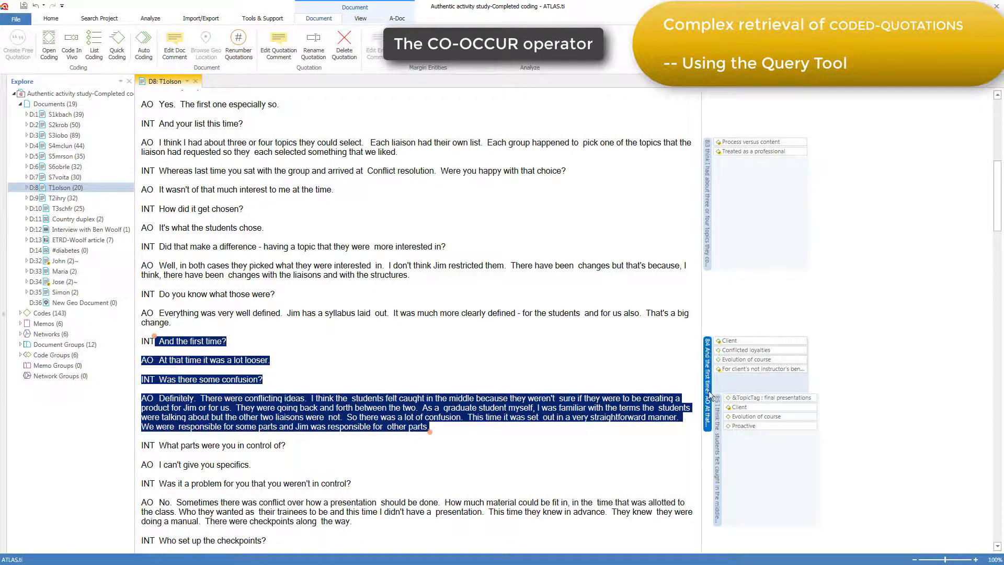
left_click(717, 413)
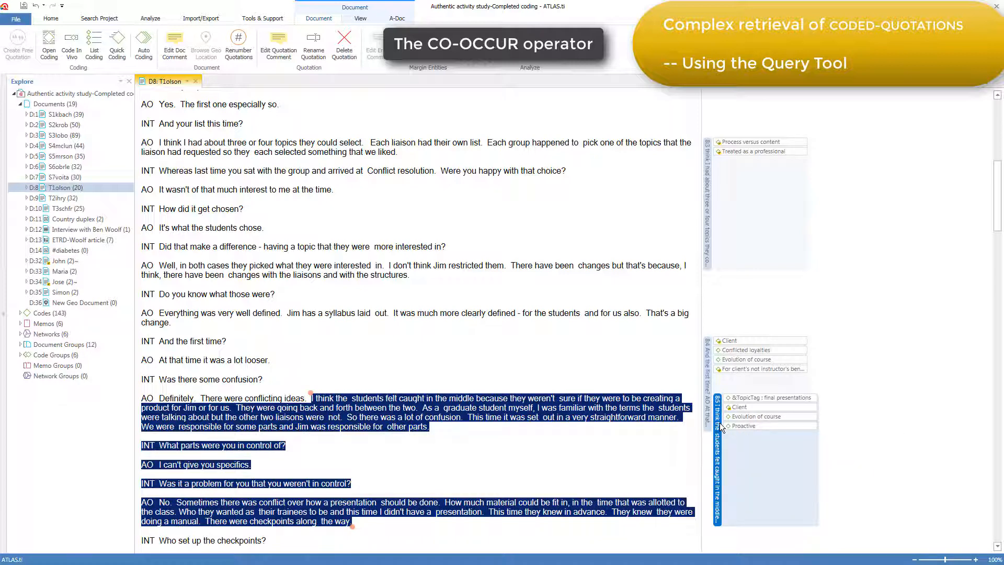
left_click(739, 378)
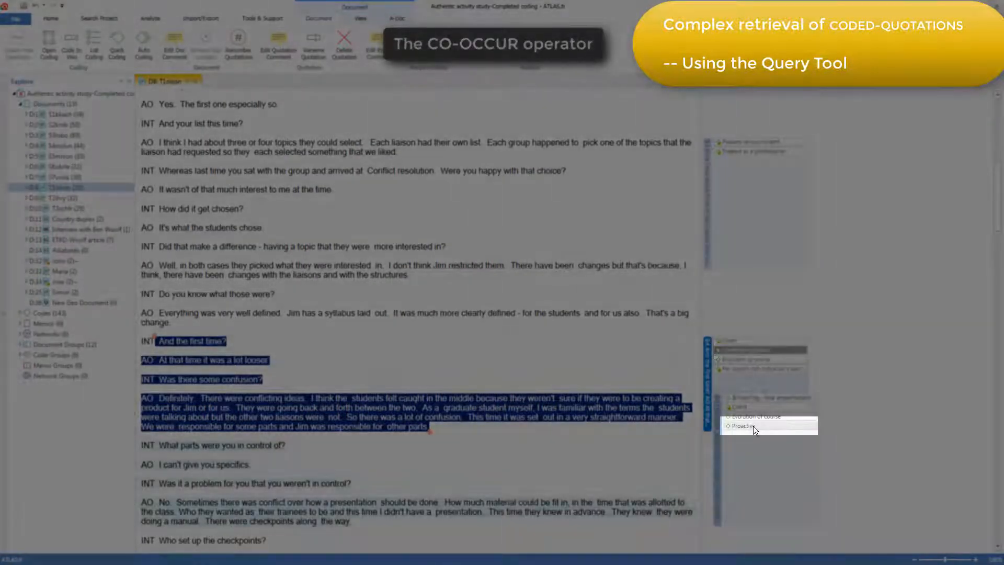
left_click(753, 426)
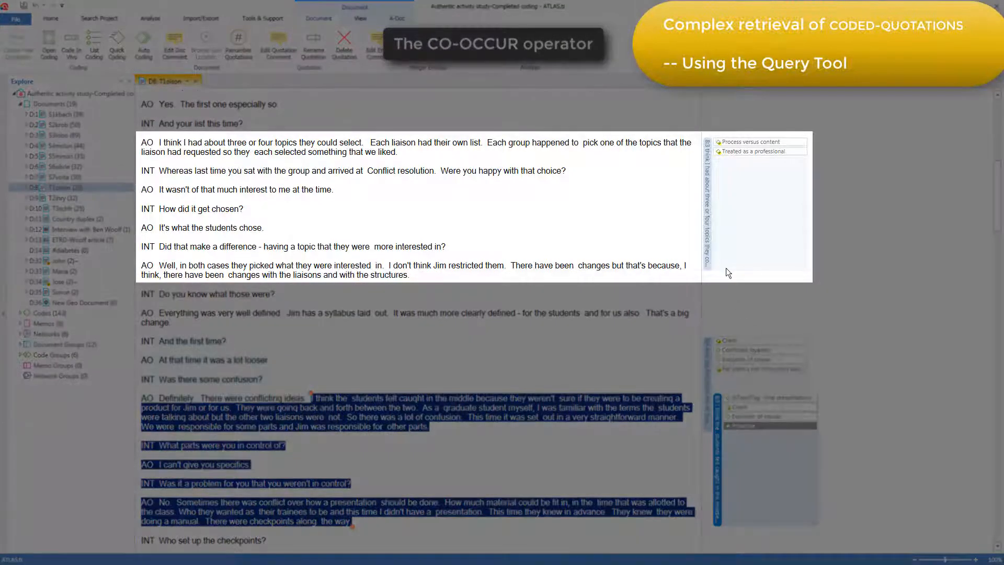
left_click(706, 152)
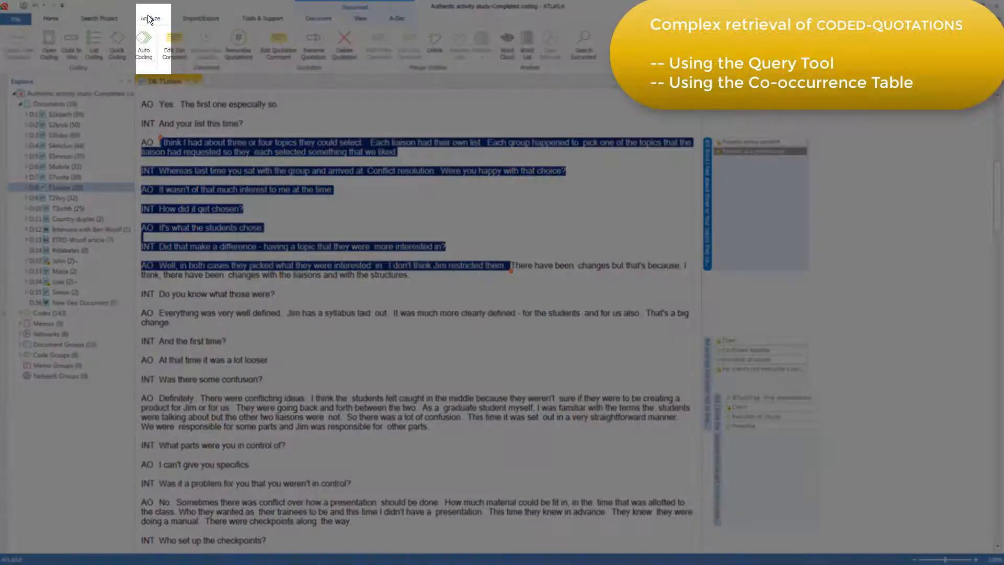
Step: Open the Code Co-occurrence Table and enlarge its window
left_click(148, 19)
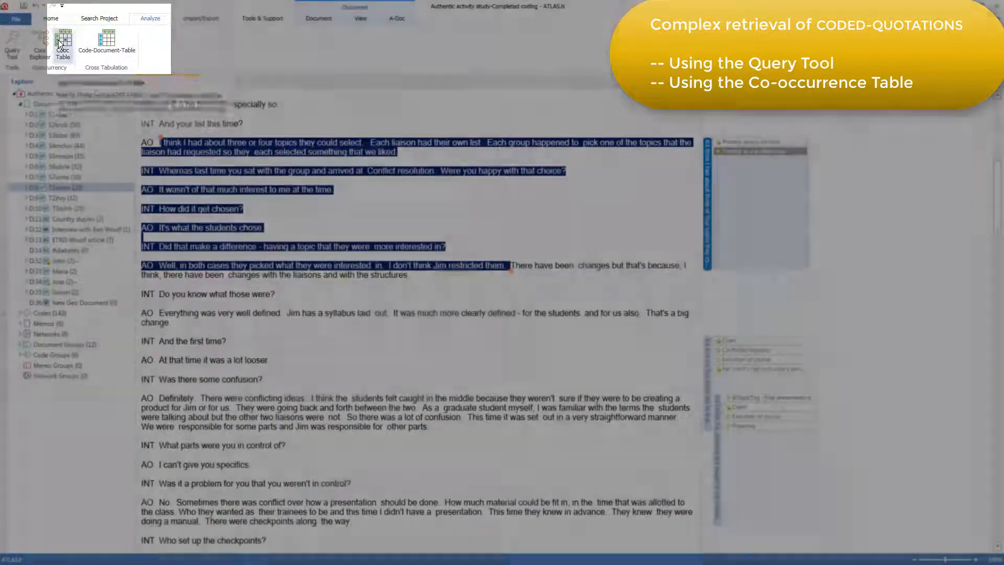
left_click(59, 45)
left_click_drag(738, 458, 791, 546)
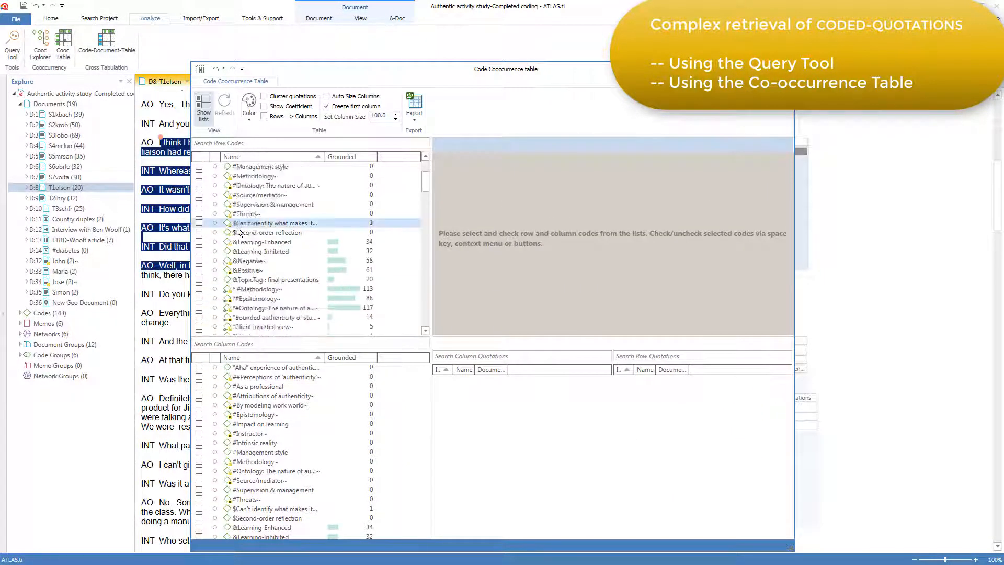
Step: Include &Learning-Enhanced, &Learning-Inhibited, &Negative, &Positive, &TopicTag : final presentations and * #Methodology as row codes
scroll(238, 231, "down", 1)
left_click(199, 213)
left_click(200, 224)
left_click(199, 232)
left_click(200, 243)
left_click(199, 251)
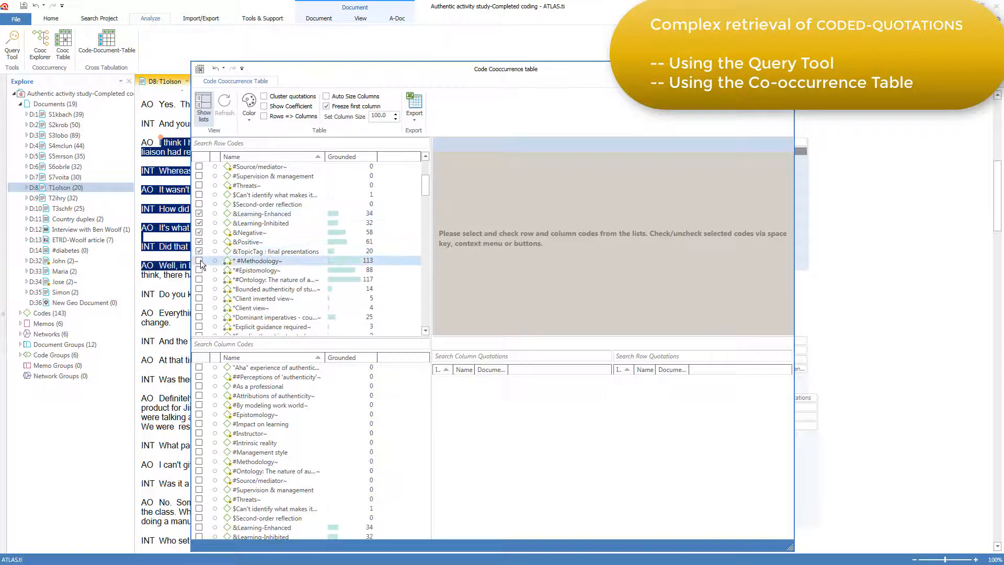
left_click(199, 261)
Step: Include Authenticity denied, Bounded authenticity and Client as column codes of the co-occurrence table
scroll(201, 387, "down", 10)
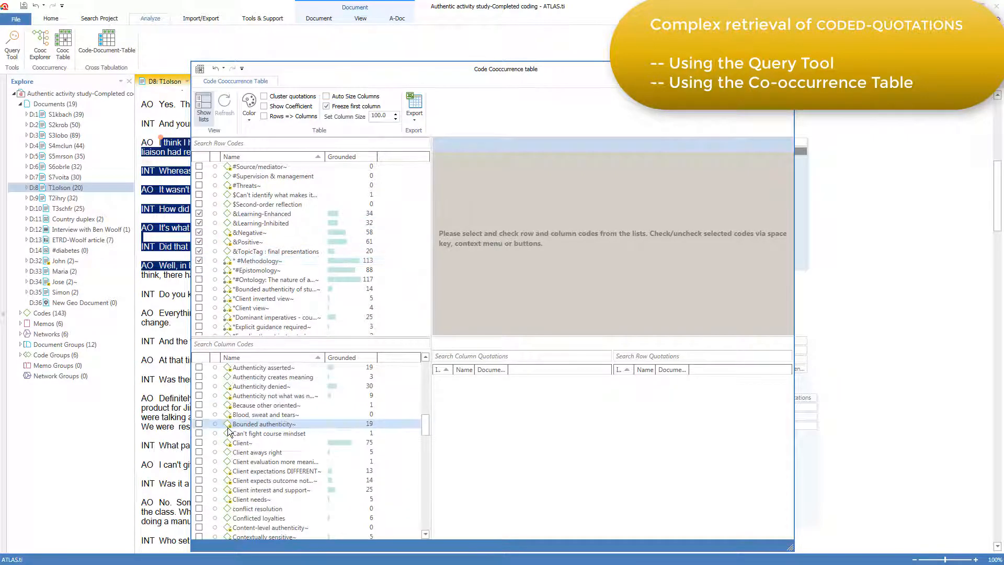
left_click(199, 386)
left_click(199, 423)
left_click(199, 443)
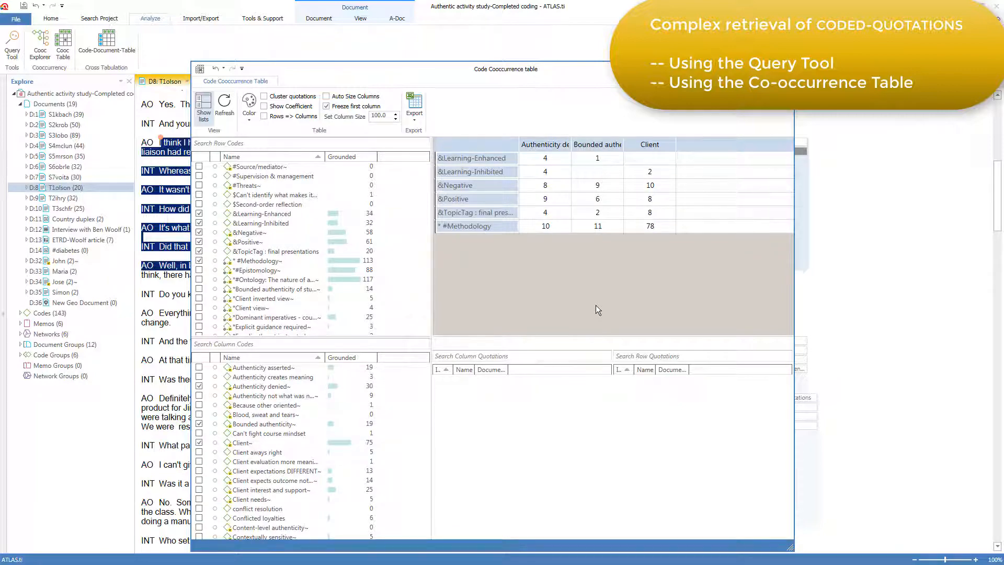
Step: List the quotations where &Negative co-occurs with Client and select quotation 2:17 in the &Negative list
left_click(650, 186)
left_click(654, 188)
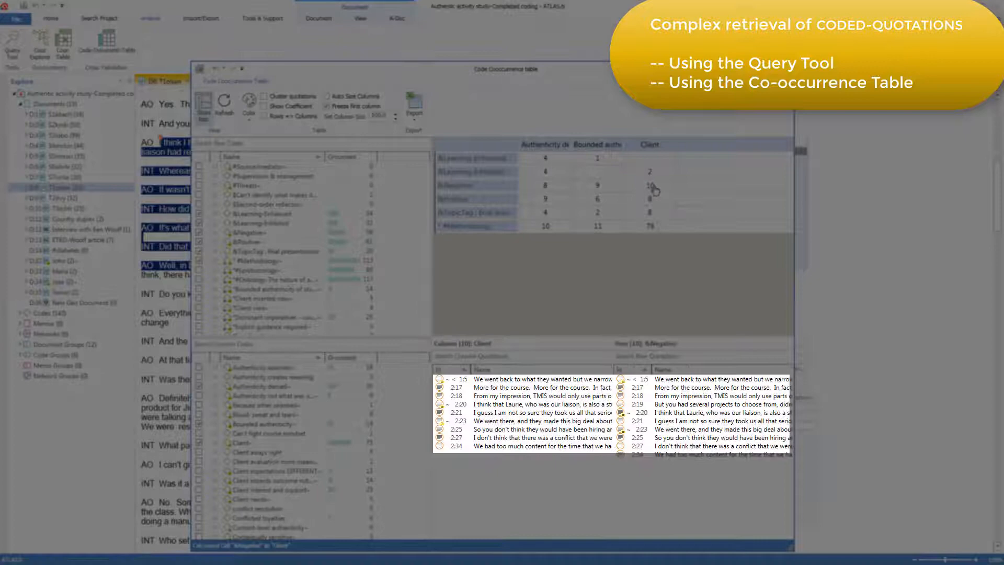
left_click(650, 388)
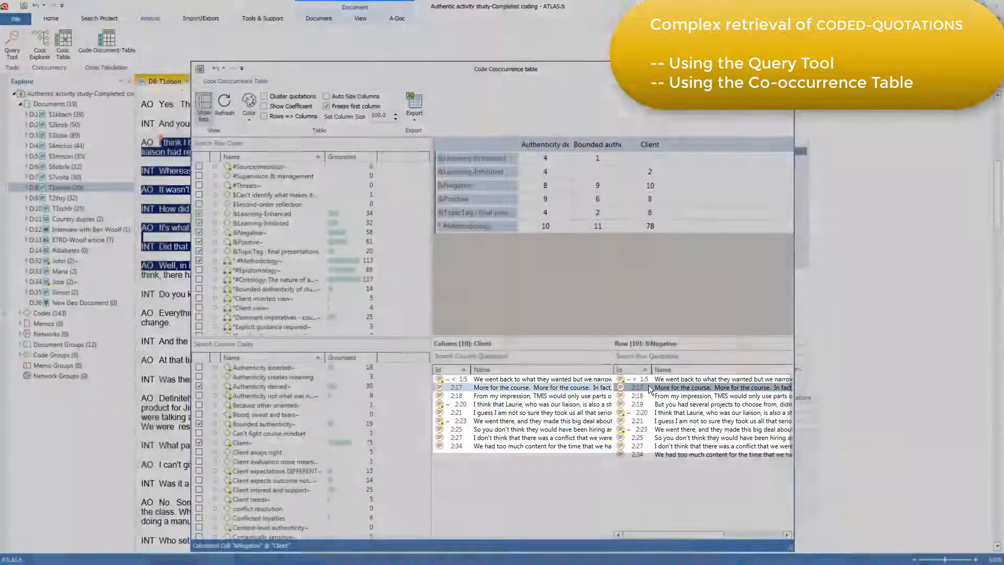